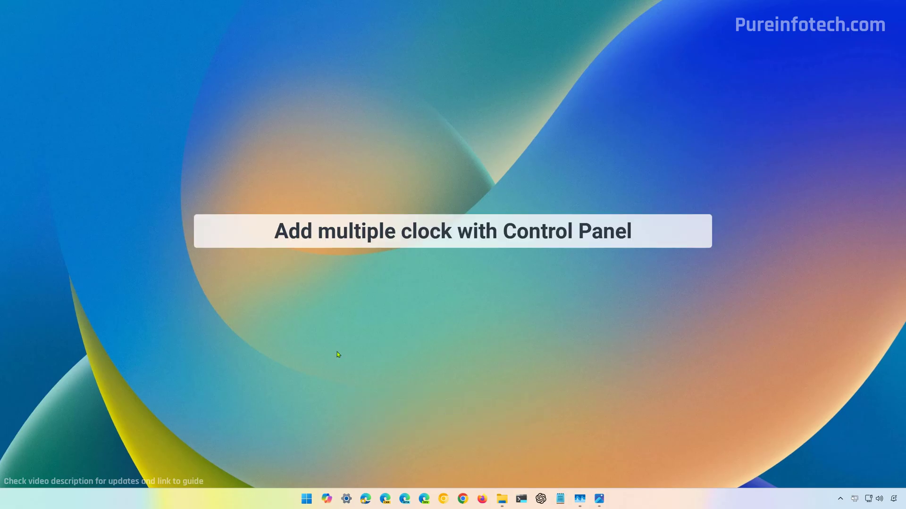
Launch Settings from Start search, go to Date & time > Additional clocks, and centre the dialog.
key(super)
text(settings)
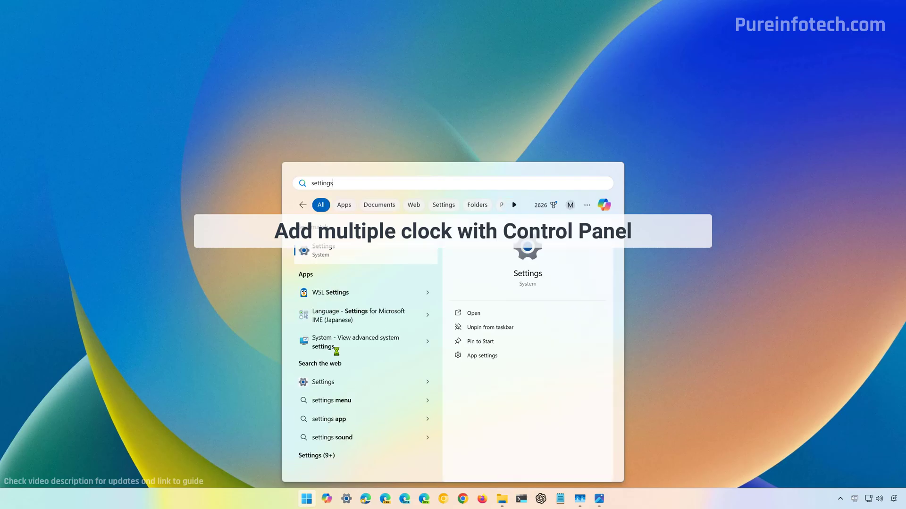
key(Return)
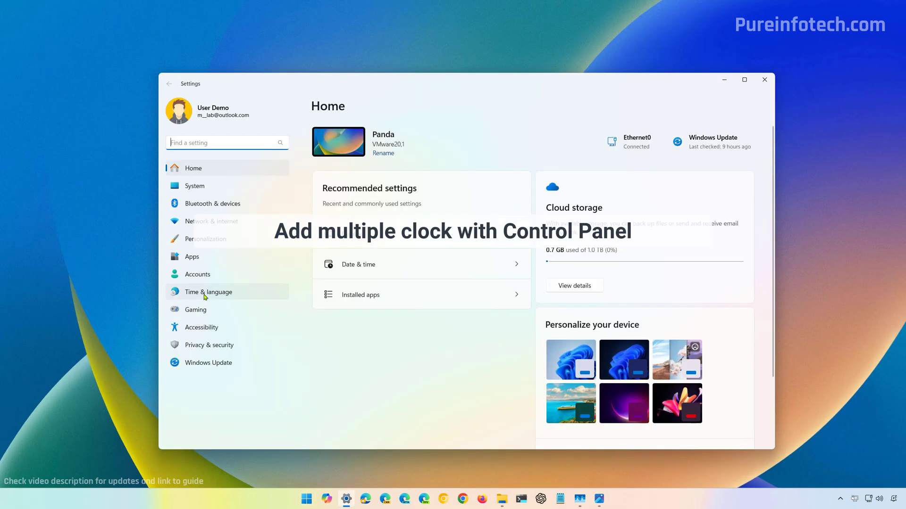
click(206, 294)
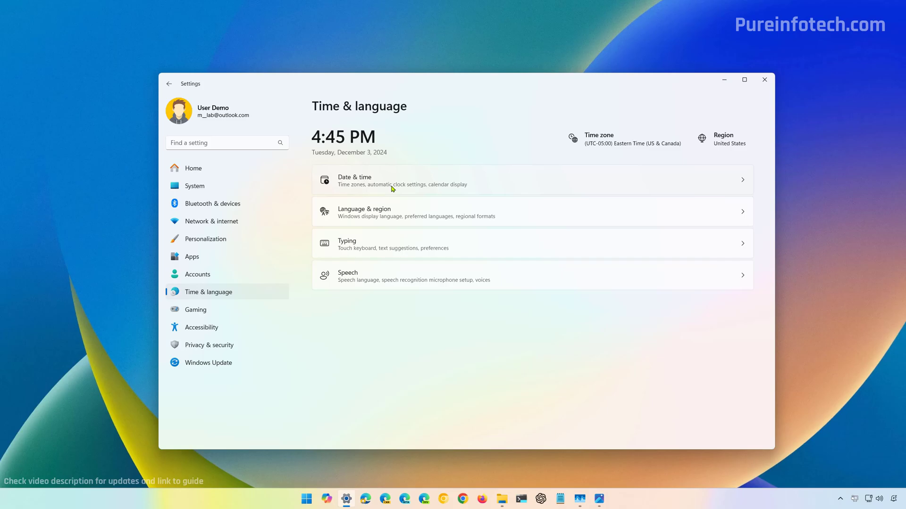
click(393, 187)
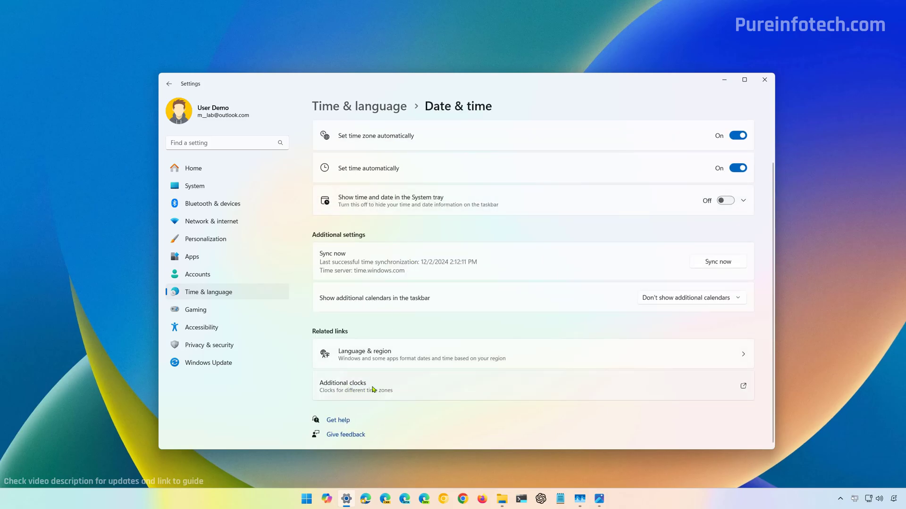
click(387, 388)
drag(165, 85, 360, 96)
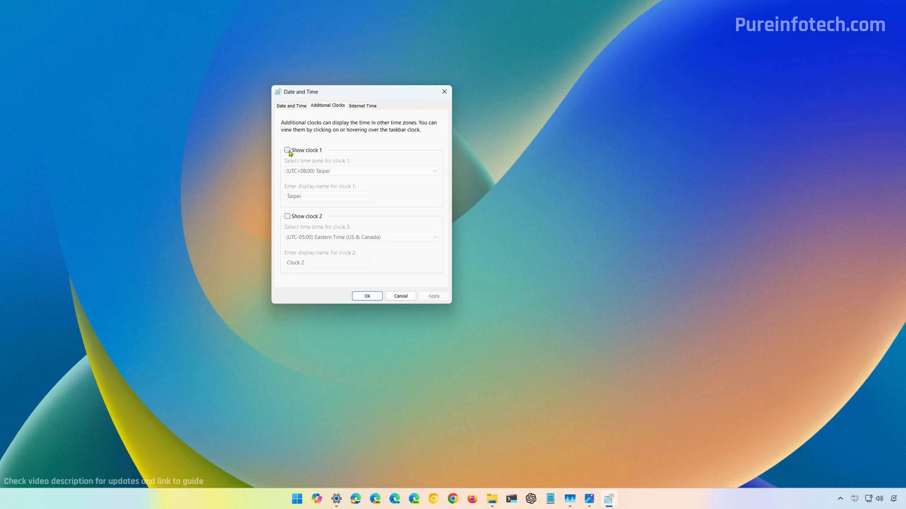
Enable clock 1 with time zone (UTC-10:00) Hawaii and display name 'Hawaii', then apply.
click(287, 151)
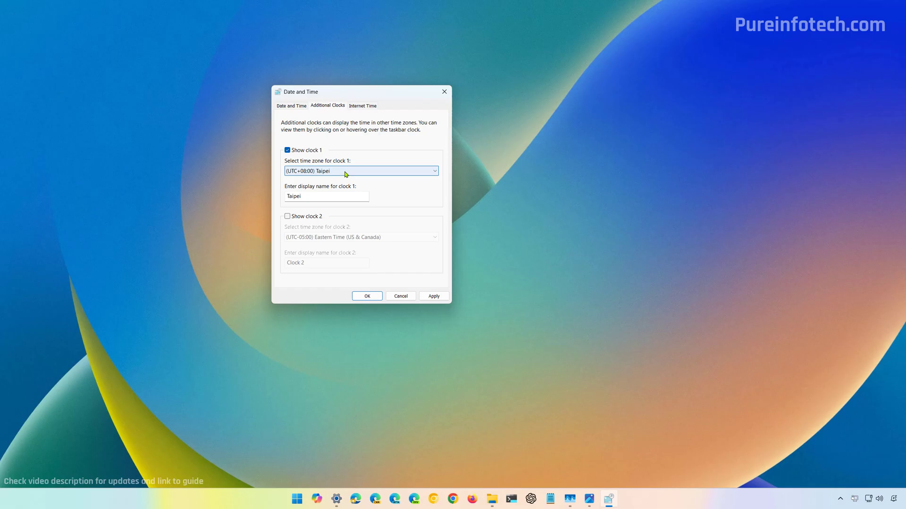
click(346, 173)
scroll(434, 242, up, 20)
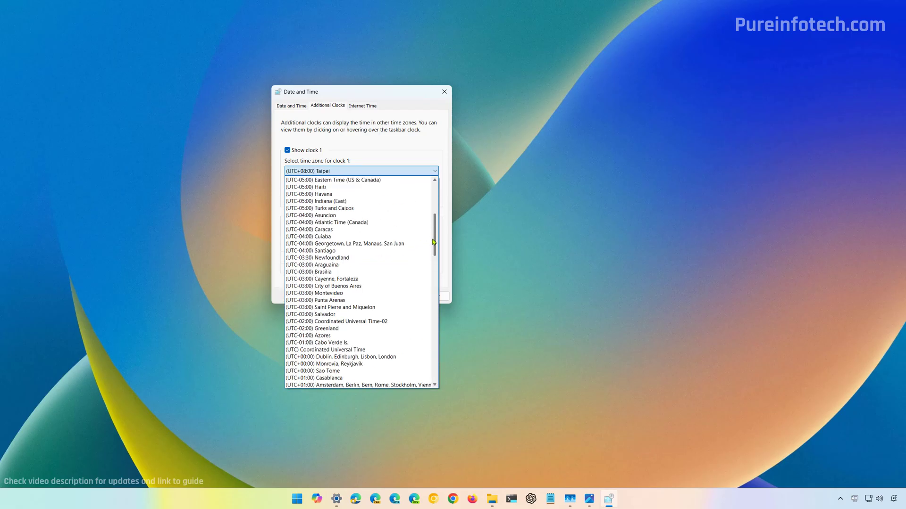
scroll(434, 242, up, 6)
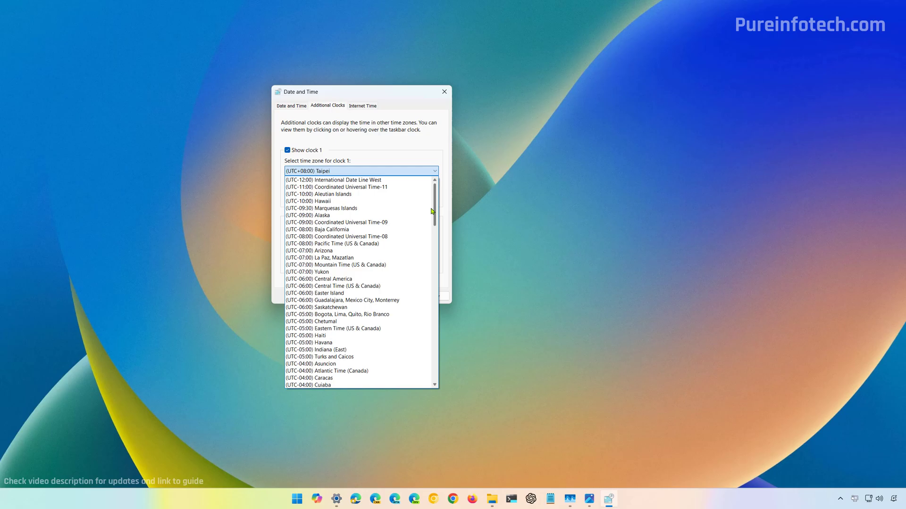
mouse_move(432, 211)
mouse_down()
mouse_move(434, 255)
mouse_move(435, 194)
mouse_up()
click(338, 202)
key(Tab)
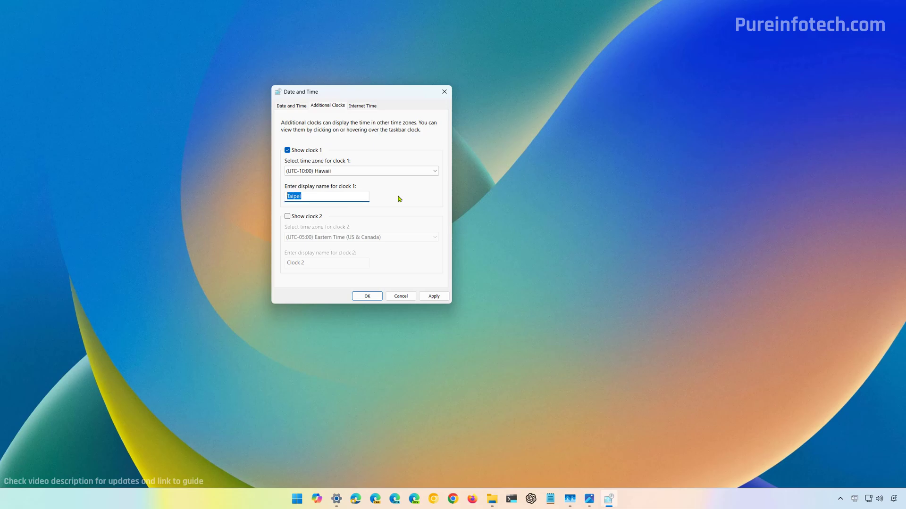
text(Hawaii)
click(433, 297)
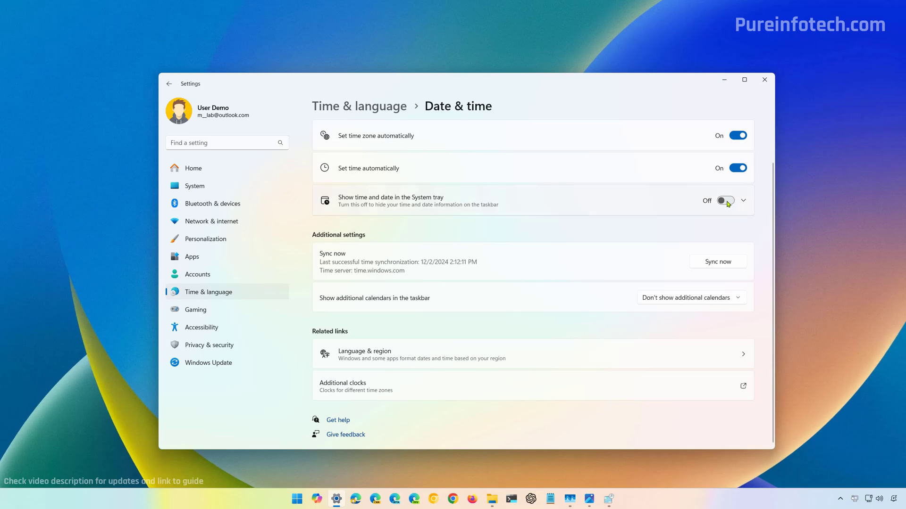
Turn on Show time and date in the system tray and view Hawaii time in the taskbar calendar.
click(728, 202)
click(724, 80)
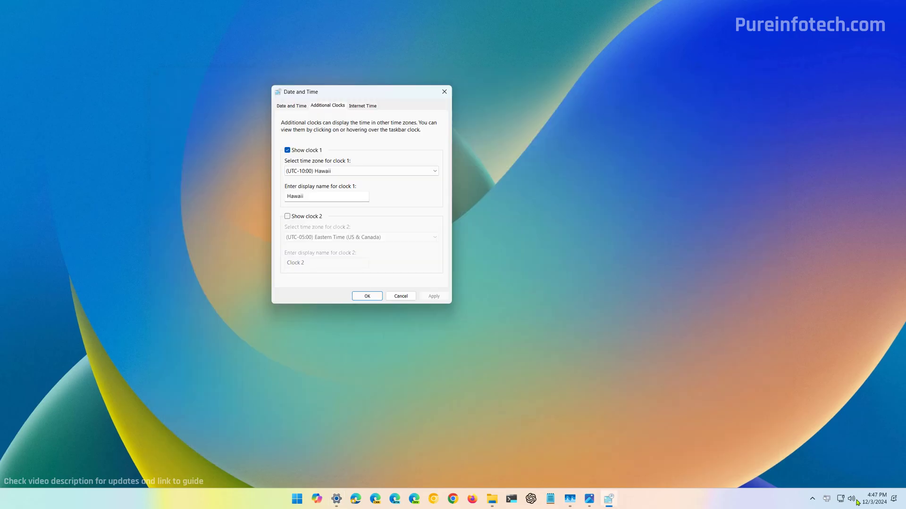
mouse_move(876, 500)
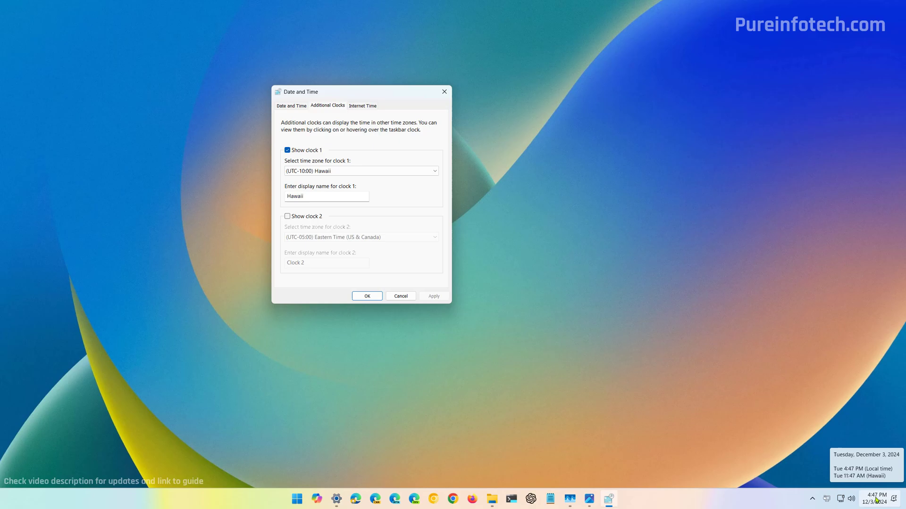
click(876, 500)
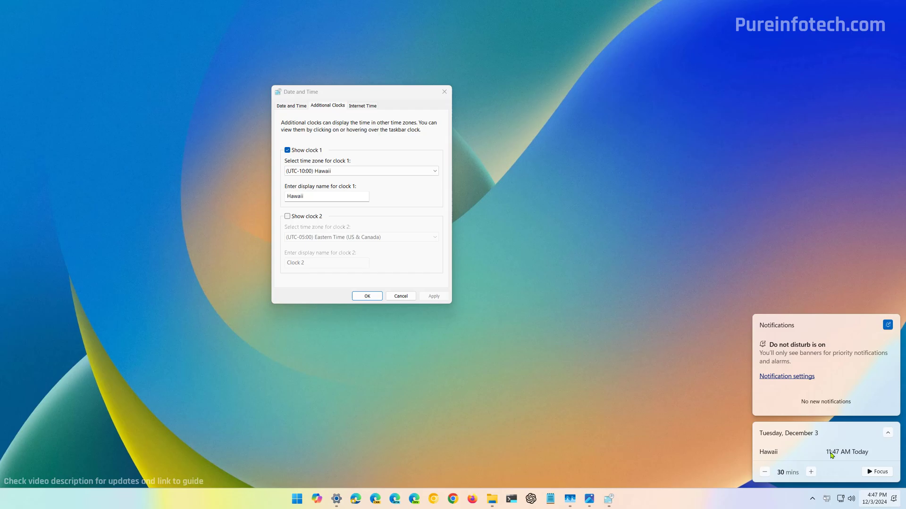
Enable clock 2 as (UTC-02:00) Greenland named 'Greenland', apply, and close the dialog.
click(328, 224)
click(327, 221)
click(352, 237)
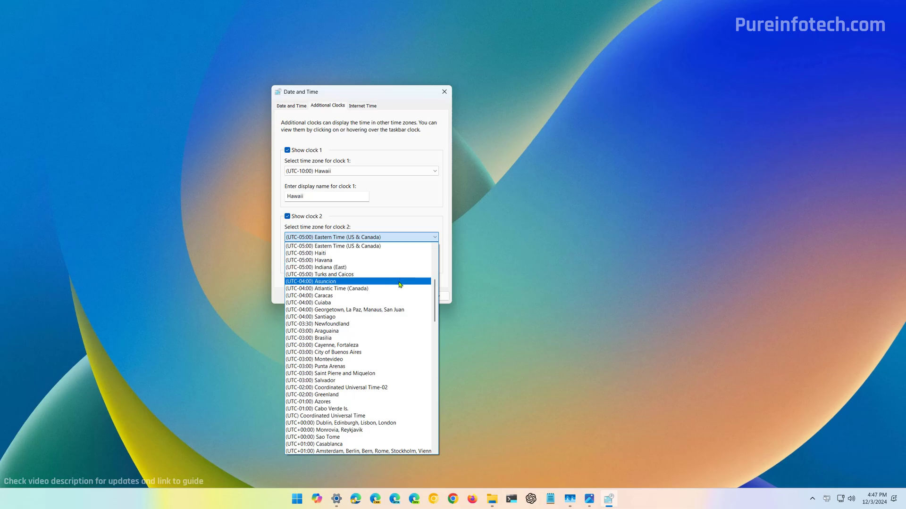
click(342, 399)
key(Tab)
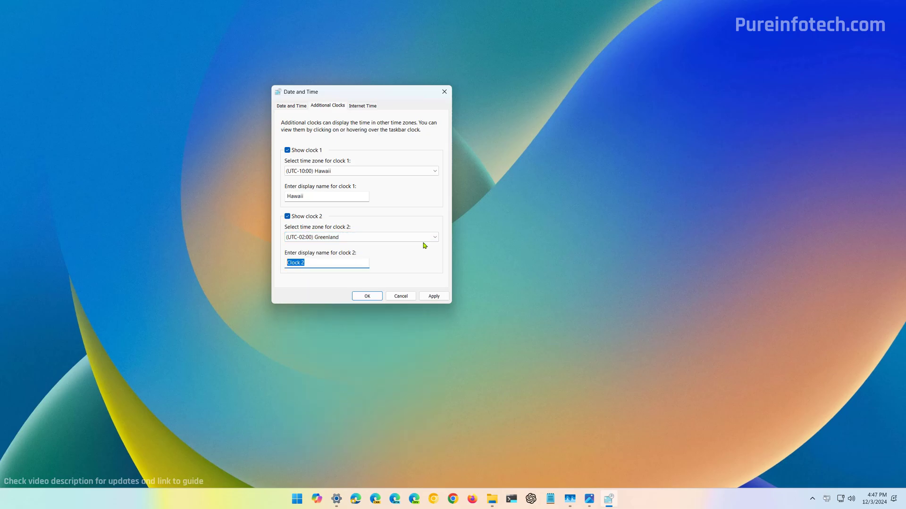
text(Greenland)
click(433, 297)
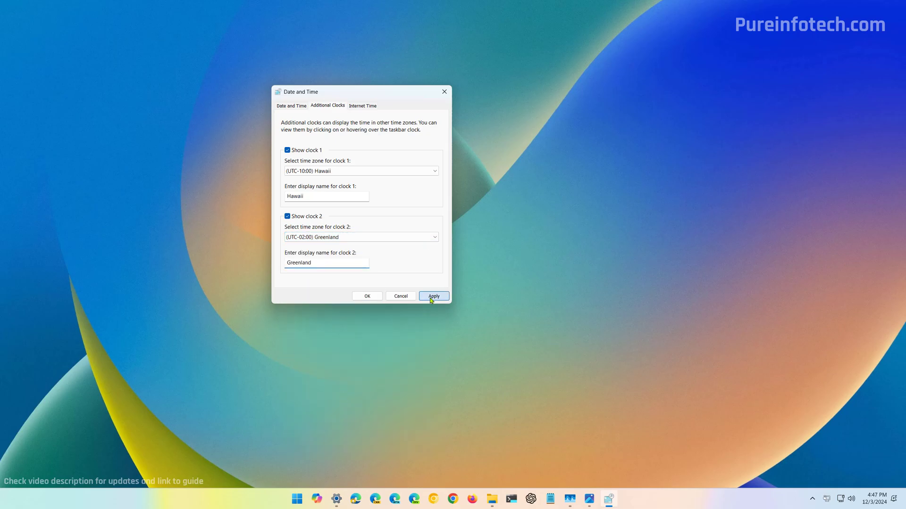
click(397, 295)
Check the taskbar calendar flyout for the Hawaii and Greenland clocks, then dismiss it.
click(880, 498)
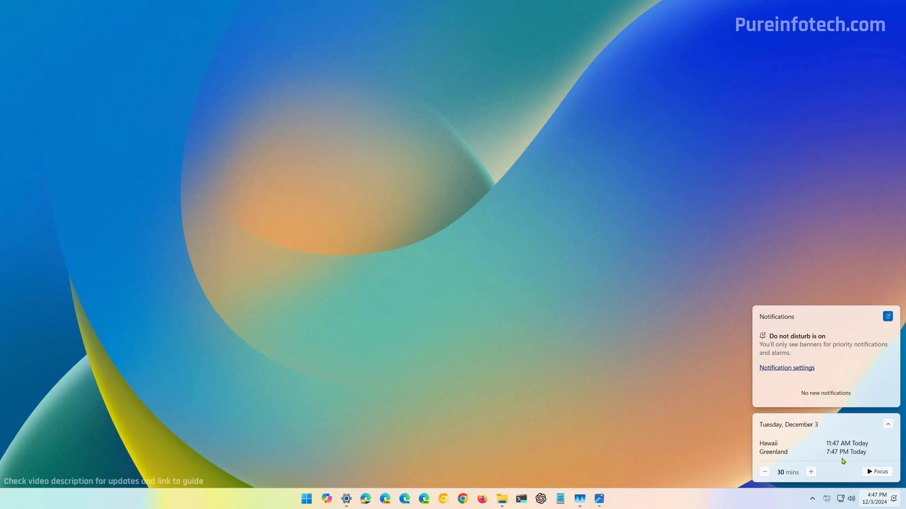
click(698, 380)
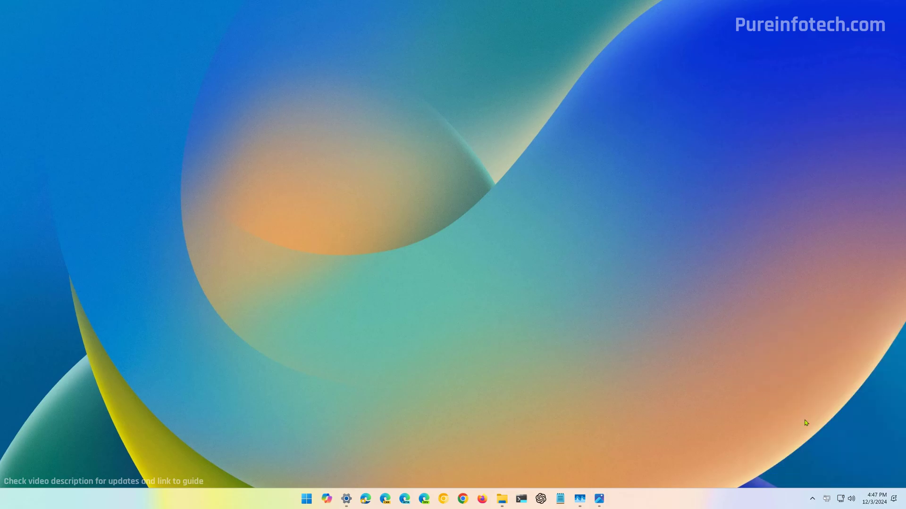
mouse_move(873, 500)
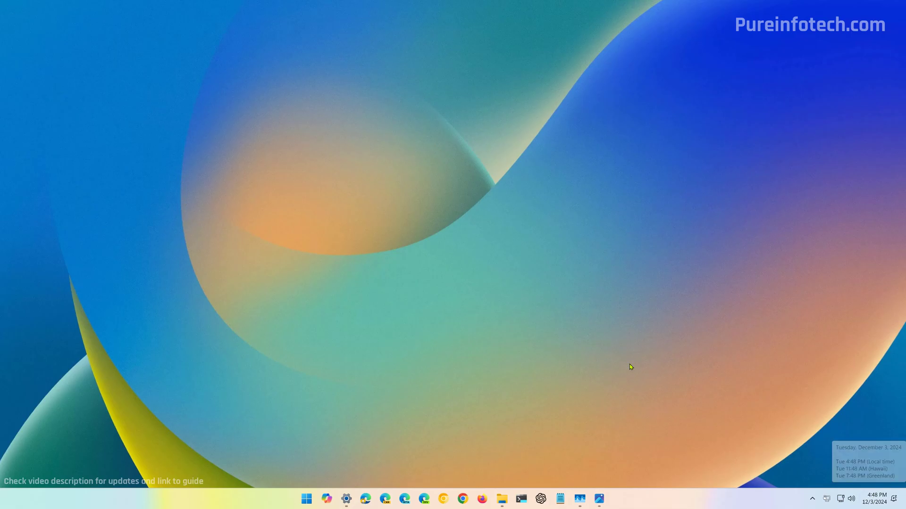
Uncheck Show clock 1 and Show clock 2, apply and OK, then verify the calendar flyout.
click(346, 499)
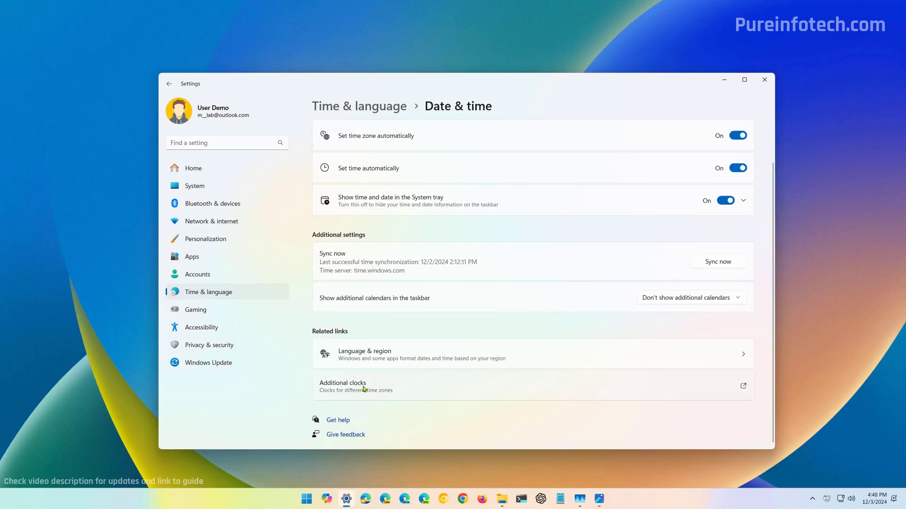
click(485, 383)
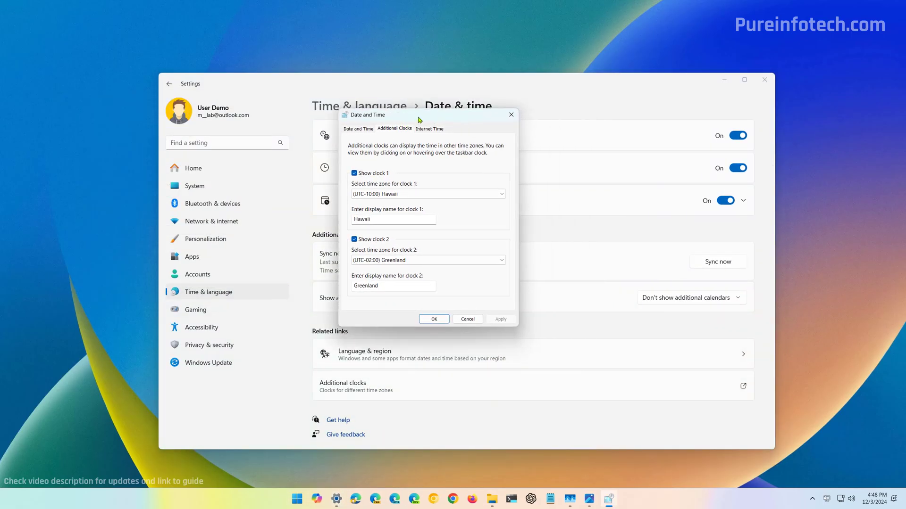
click(355, 173)
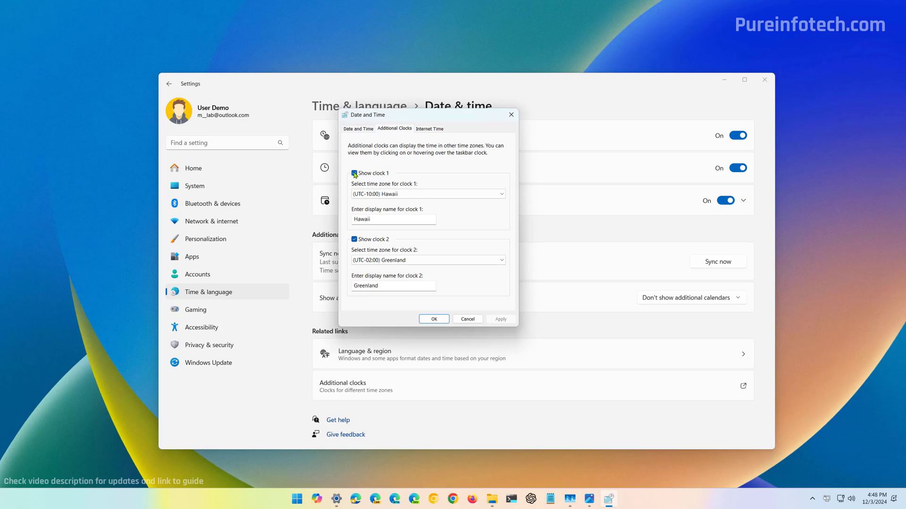
click(354, 239)
click(500, 319)
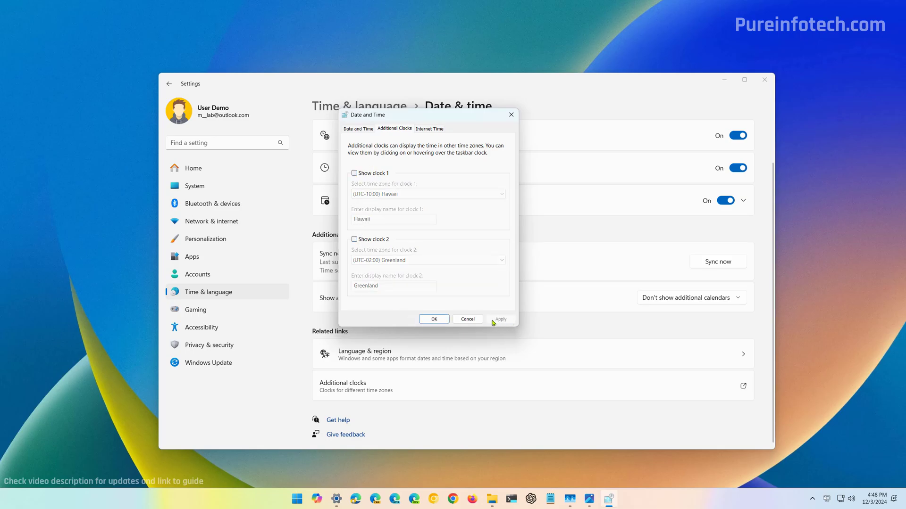
click(434, 320)
click(875, 498)
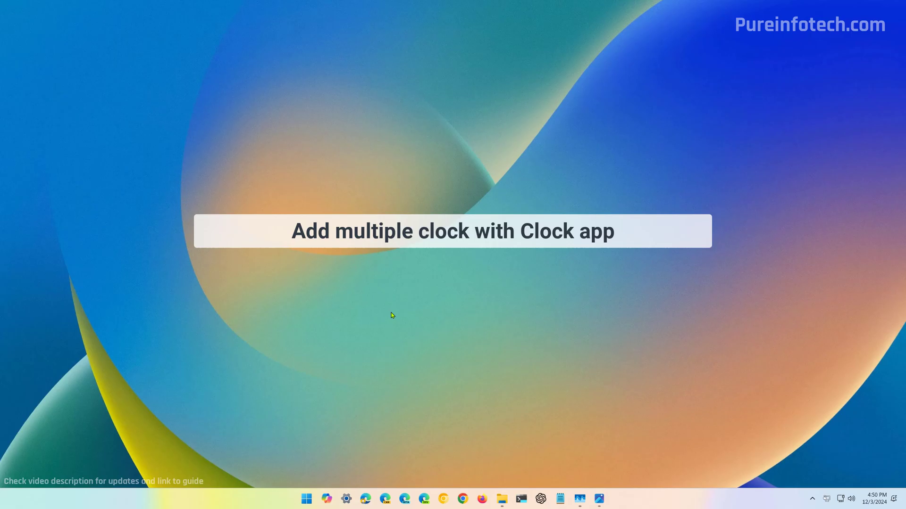
Open the Clock app and add Barcelona, Spain to the World clock.
key(super)
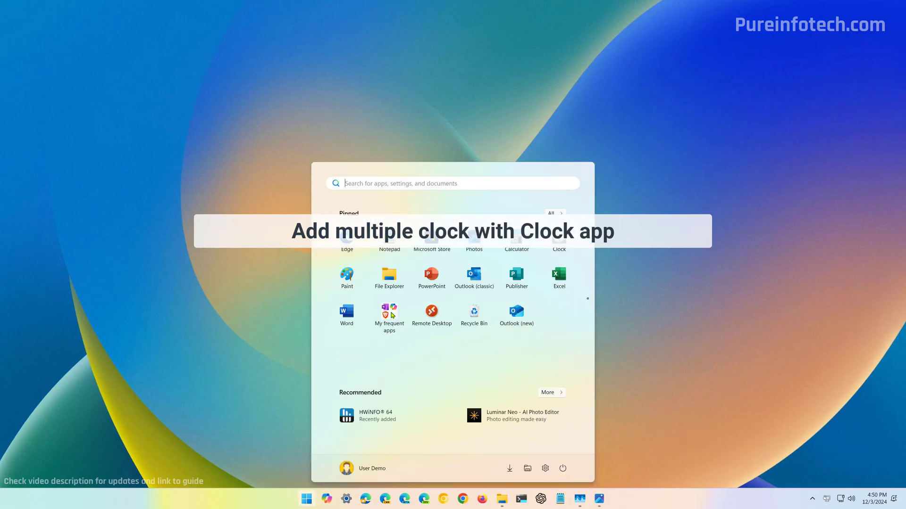
text(clock)
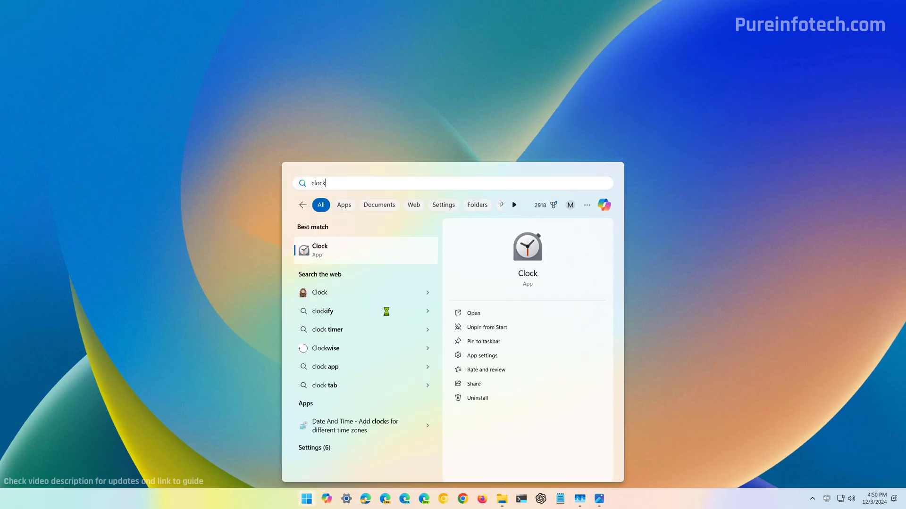
click(355, 252)
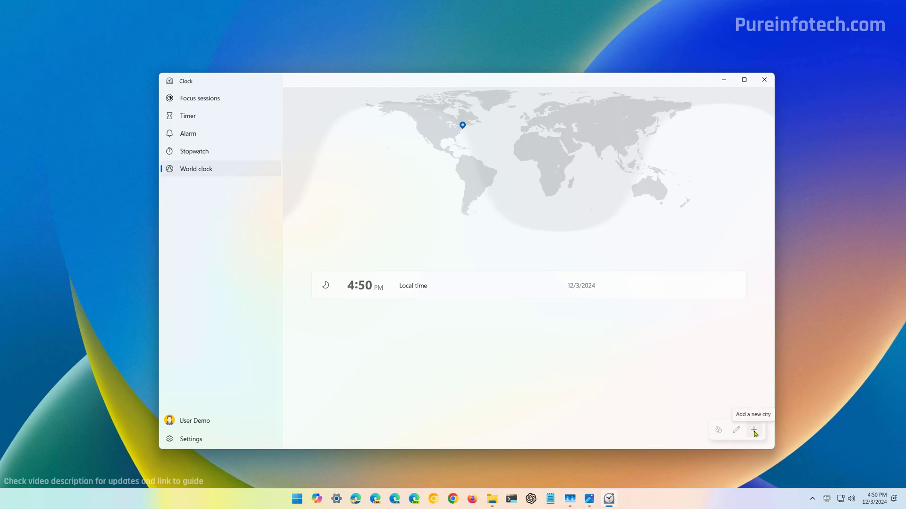
click(754, 430)
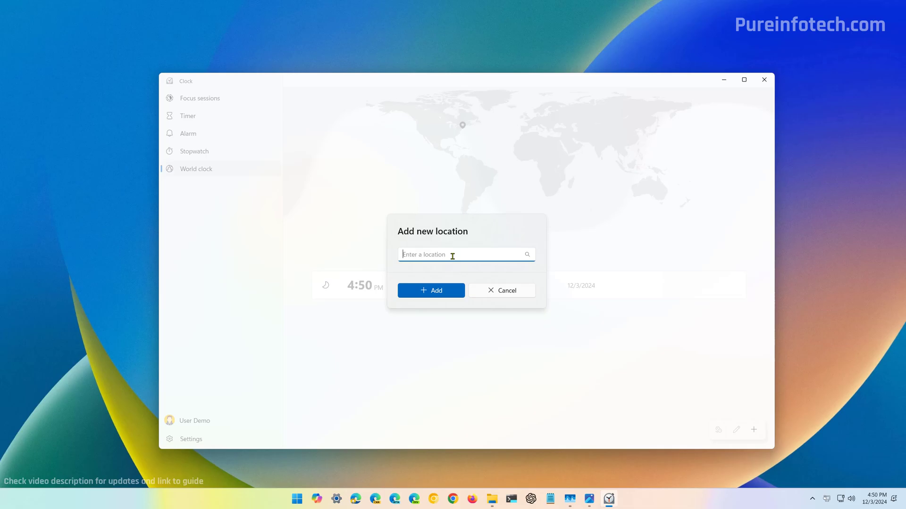
text(ba)
click(449, 271)
click(435, 293)
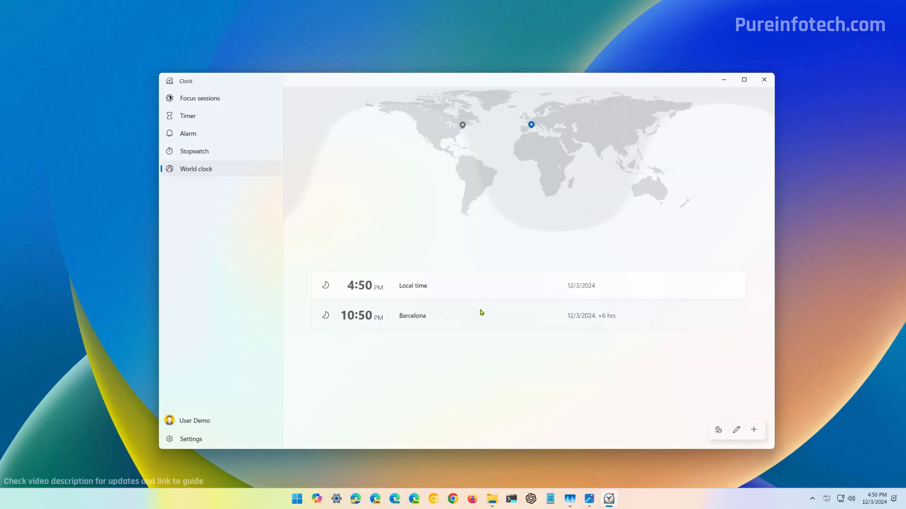
Add Nottingham, United Kingdom to the World clock list.
mouse_move(449, 320)
mouse_move(599, 325)
click(754, 430)
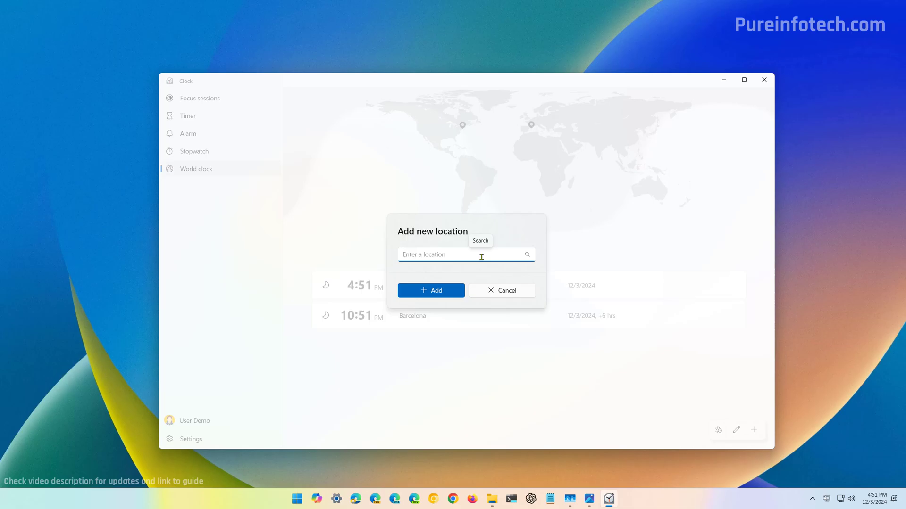
text(Nottingham, United Kingdom)
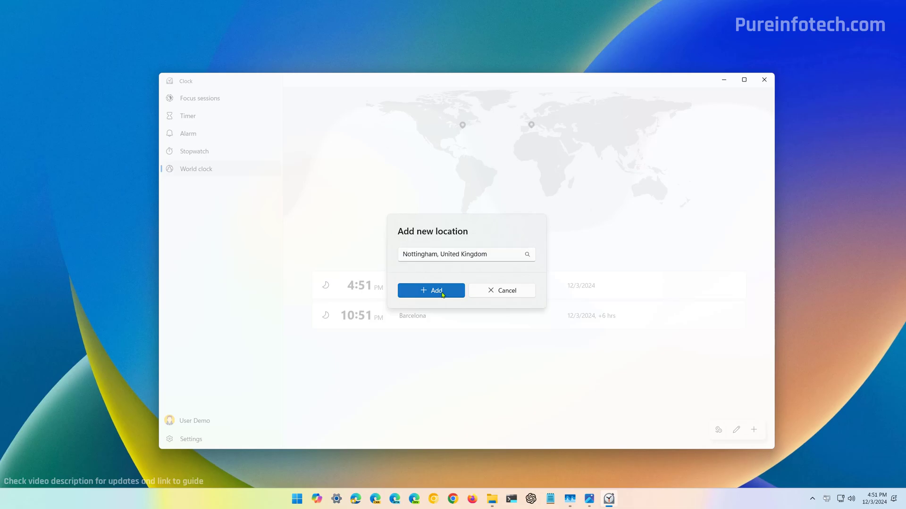
click(431, 290)
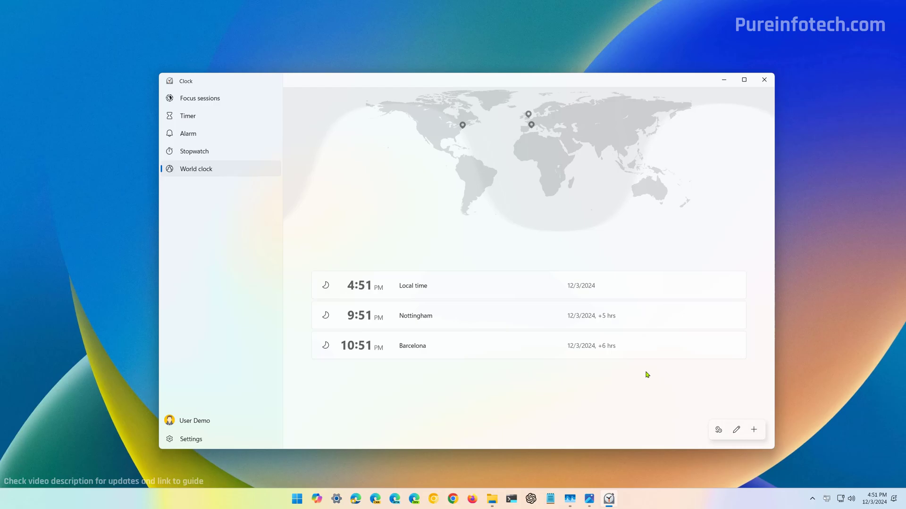
Delete the Nottingham clock in edit mode, then try Compare and its date chooser.
click(737, 431)
click(326, 315)
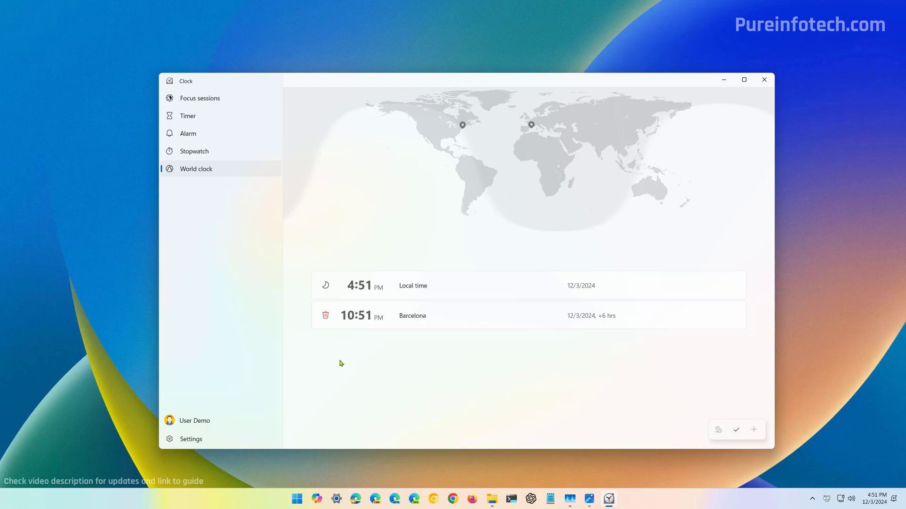
click(737, 430)
click(719, 430)
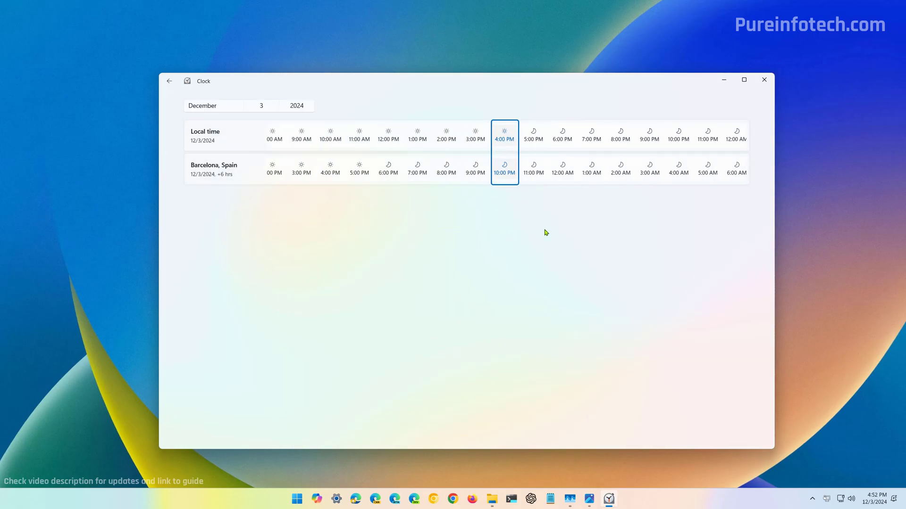
click(213, 109)
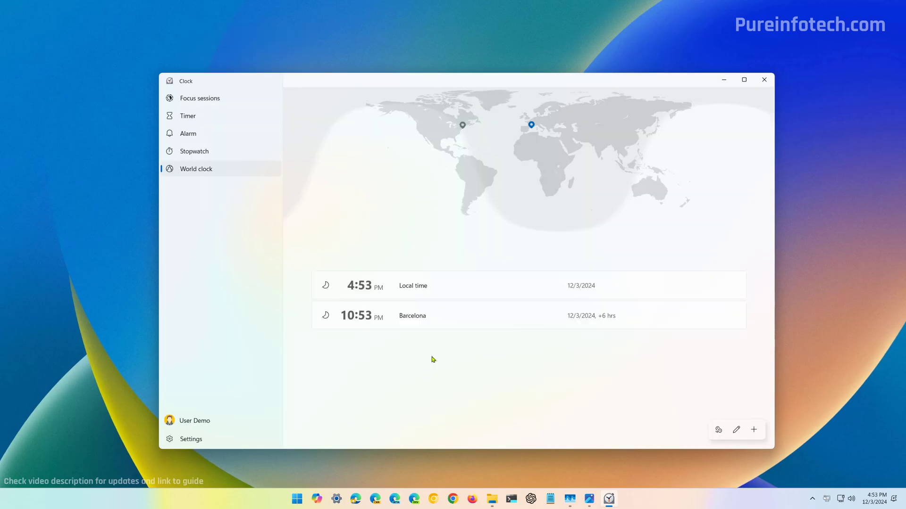
Pin the Barcelona clock to Start and confirm with Yes.
right_click(447, 319)
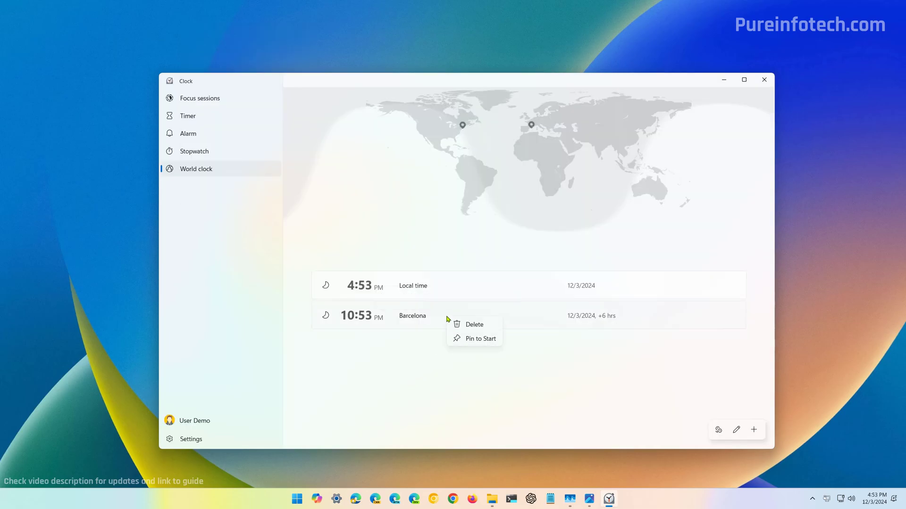
click(482, 343)
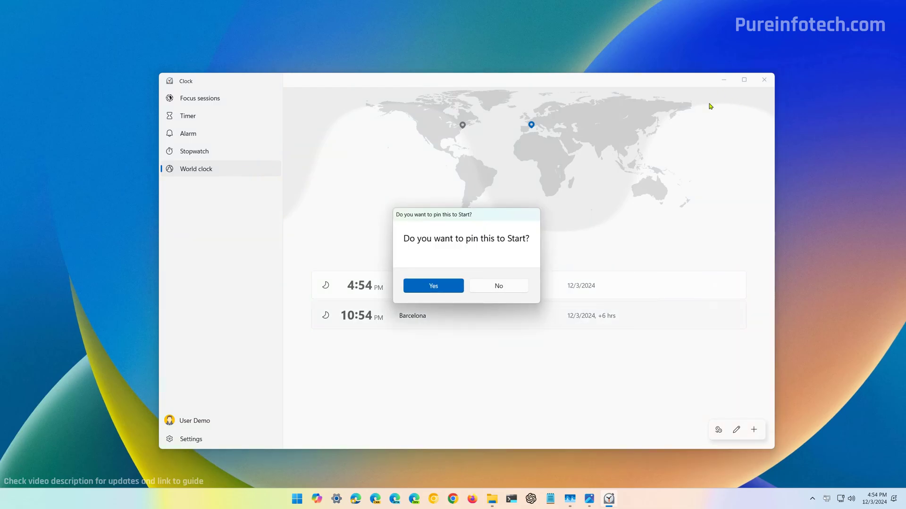
click(431, 285)
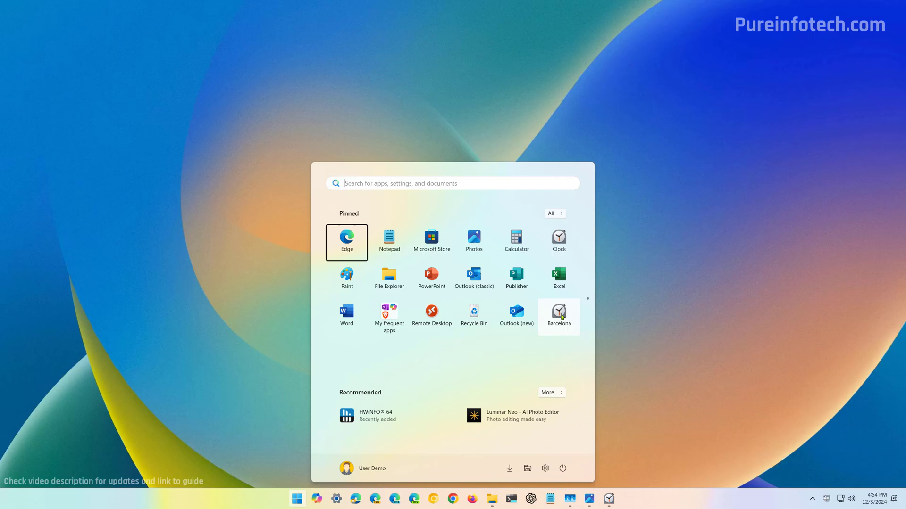
Test the pinned Barcelona tile from Start, closing and relaunching Clock through it.
click(560, 317)
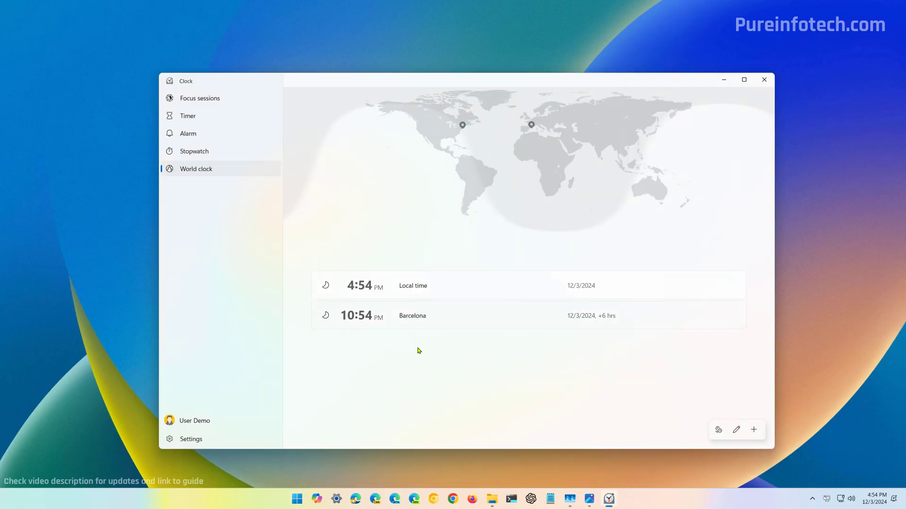
click(764, 79)
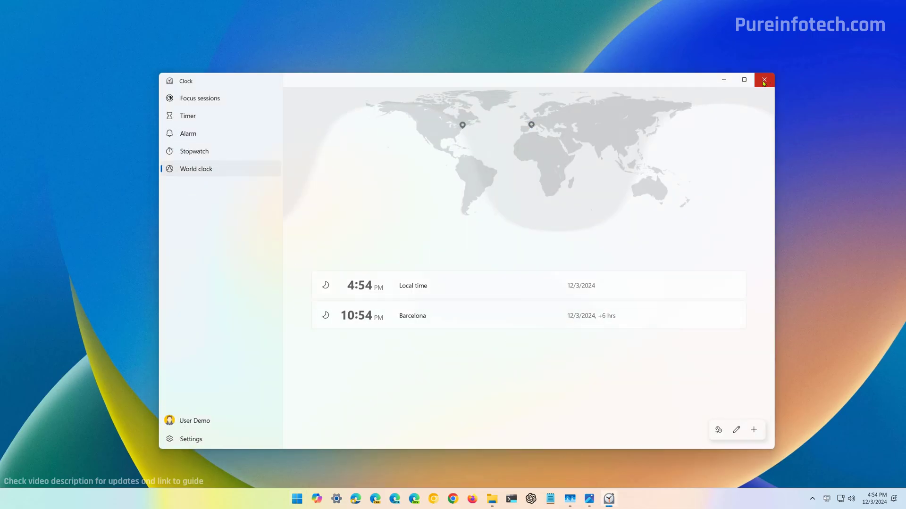
key(super)
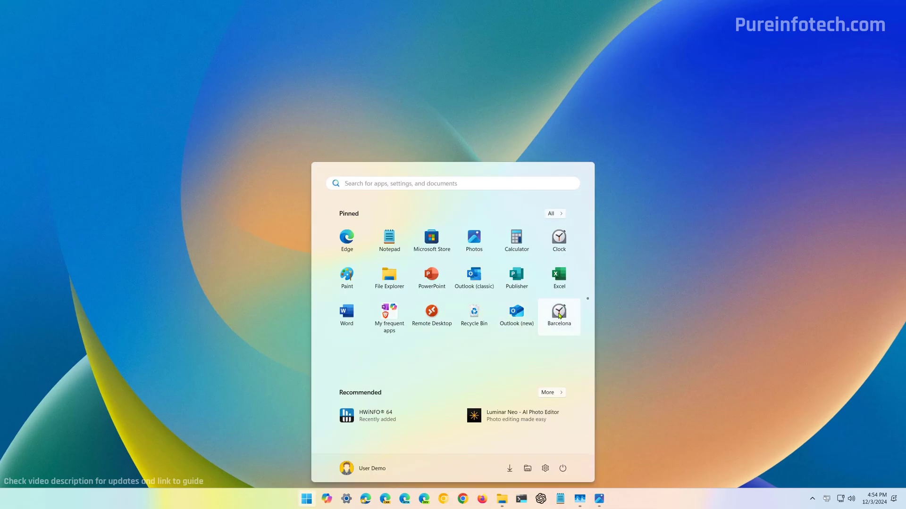
click(559, 316)
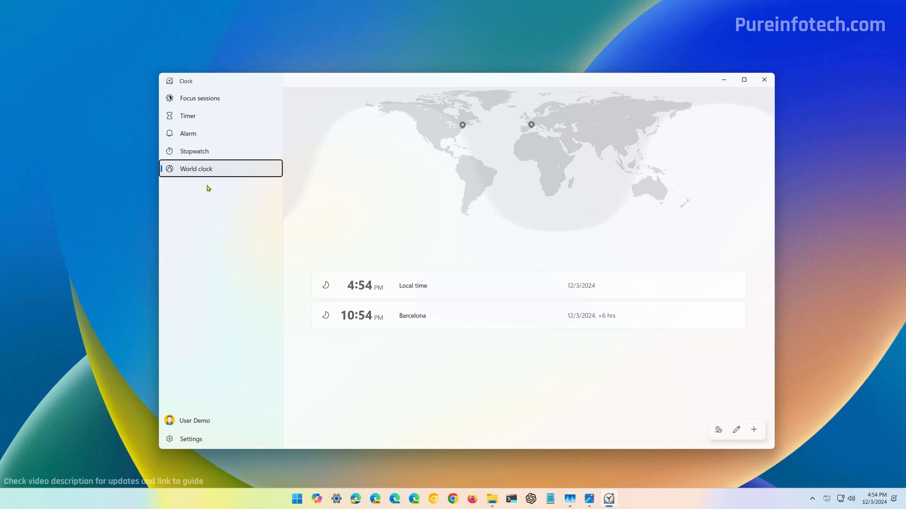
key(super+d)
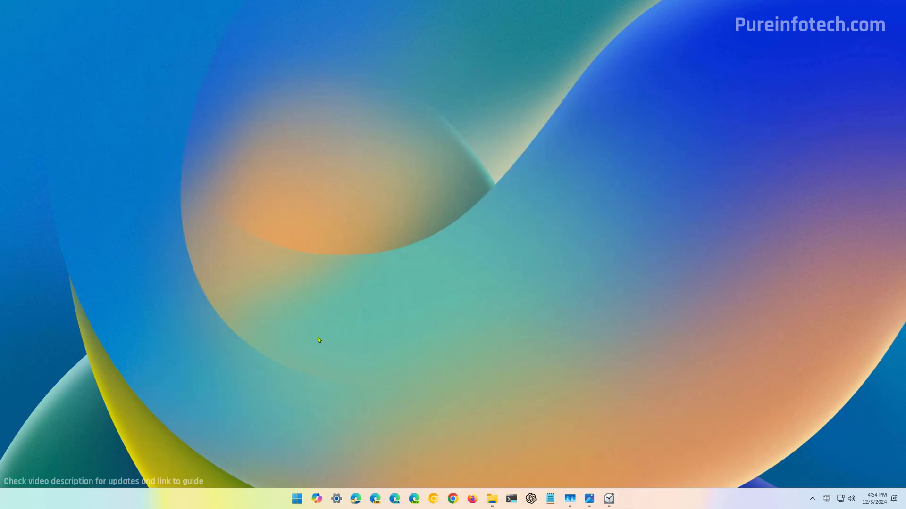